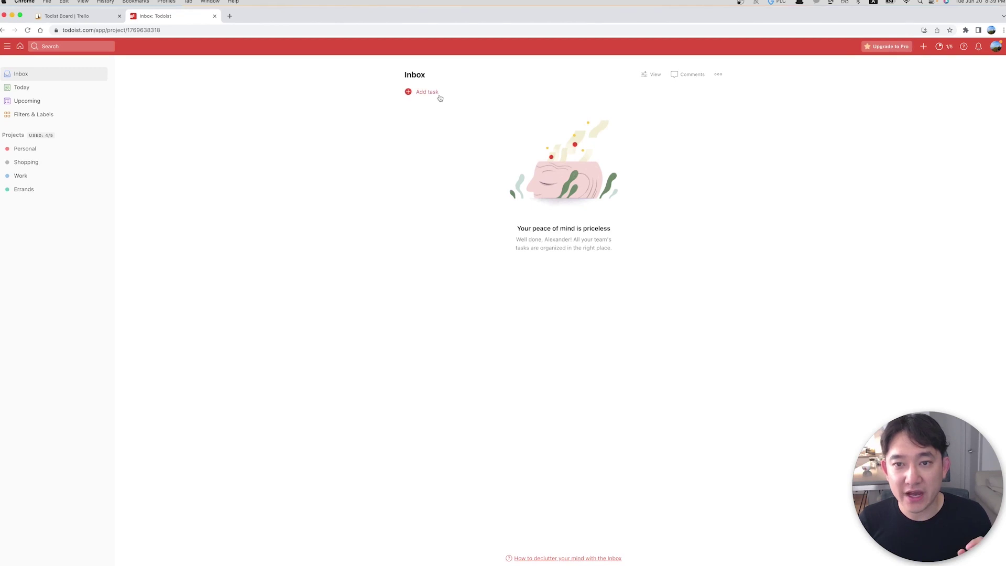
Add the inbox task "Task Number 1 - Buy Groceries" with a bulleted description listing Burger meat, Buns and Lettuce.
click(428, 92)
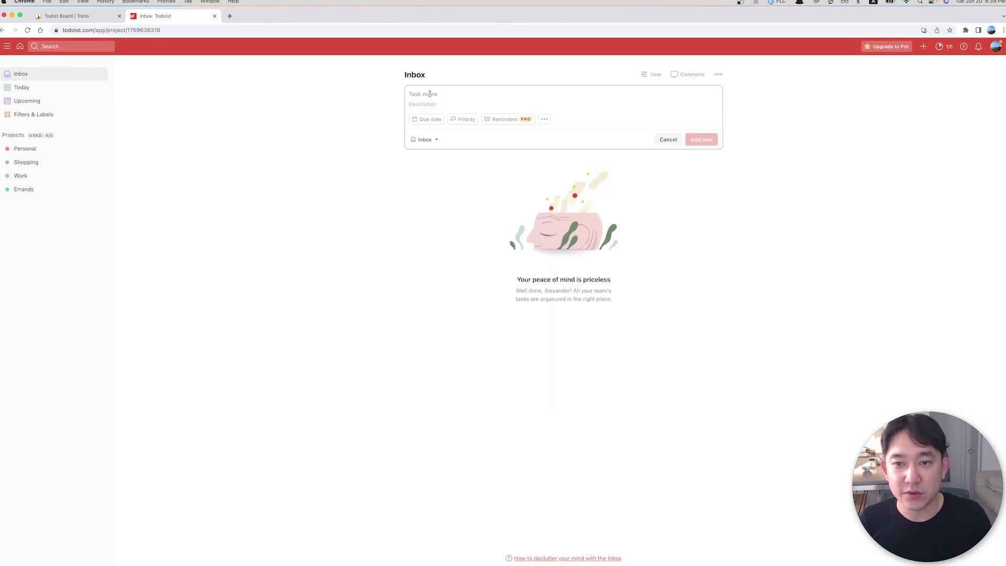
text(Task )
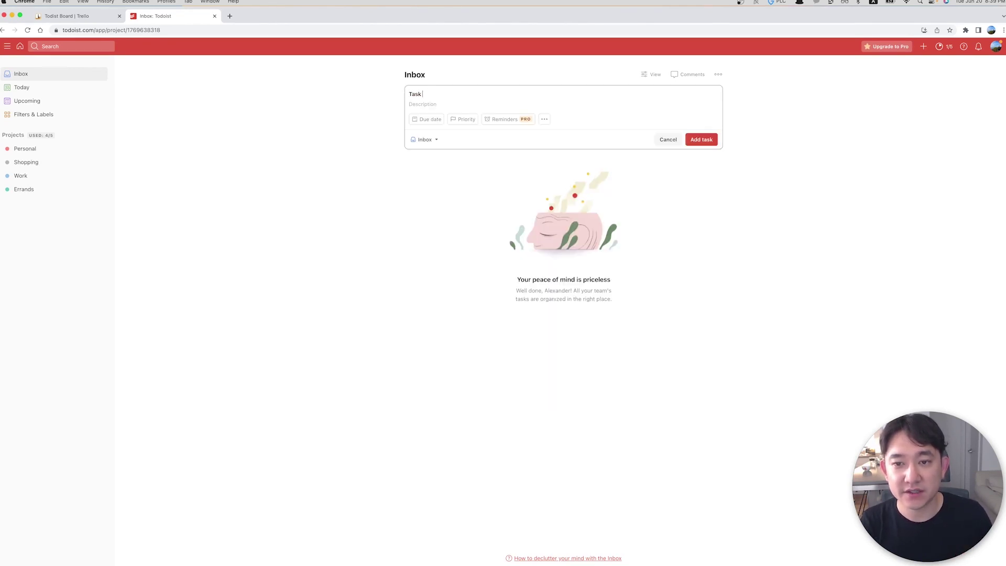
text(Number 1)
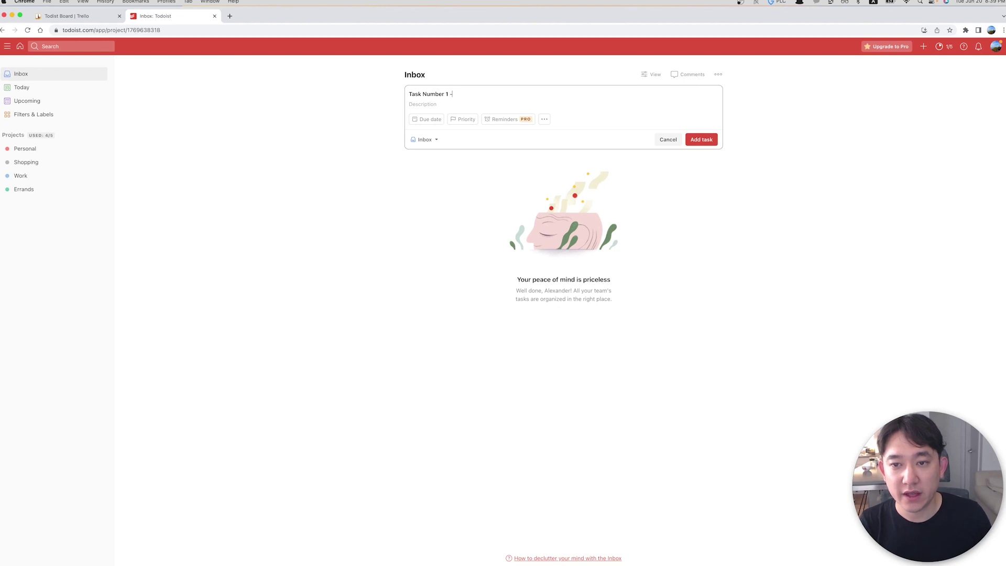
text( - Buy Groceries)
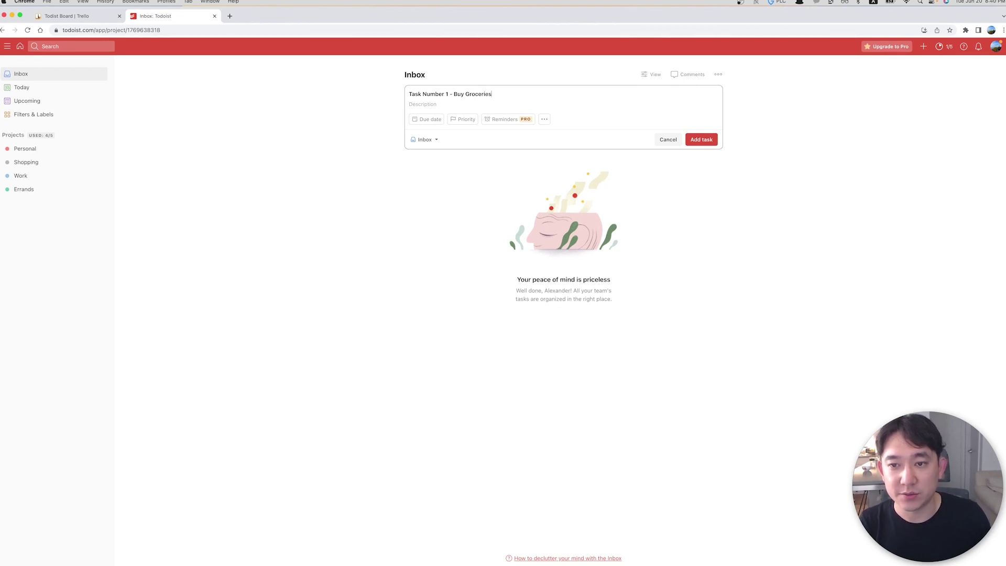
text(- )
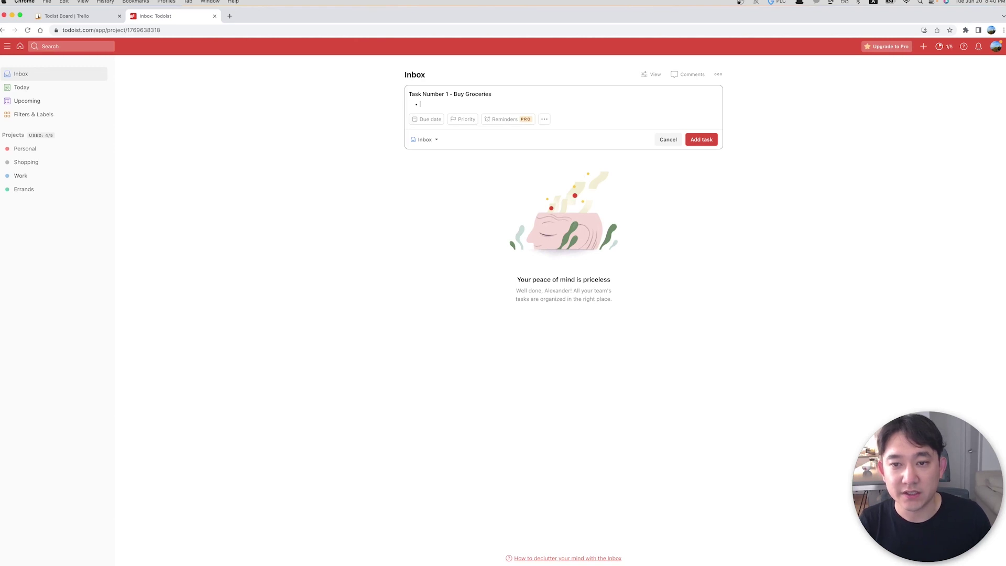
text(Burger meat)
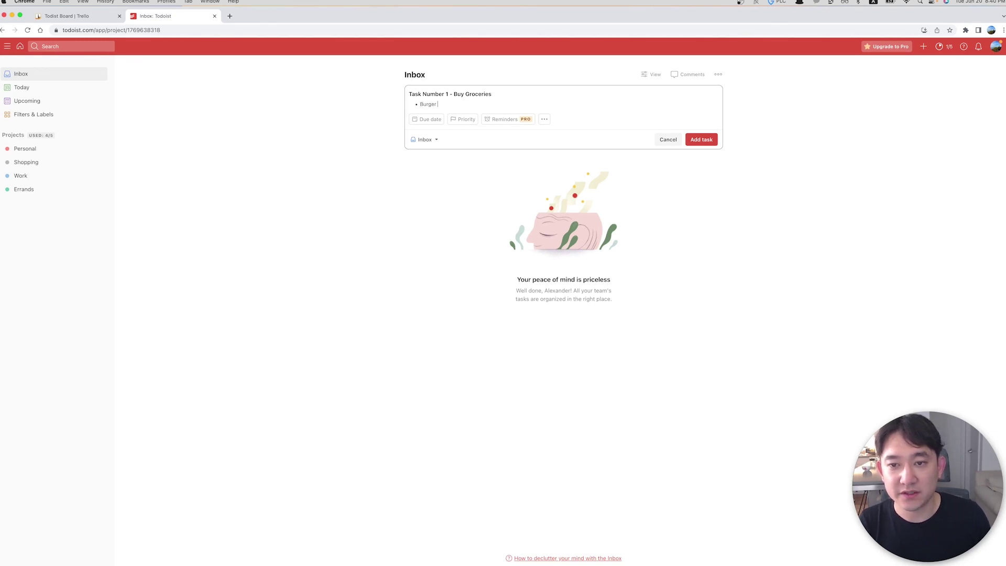
key(Return)
text(Buns)
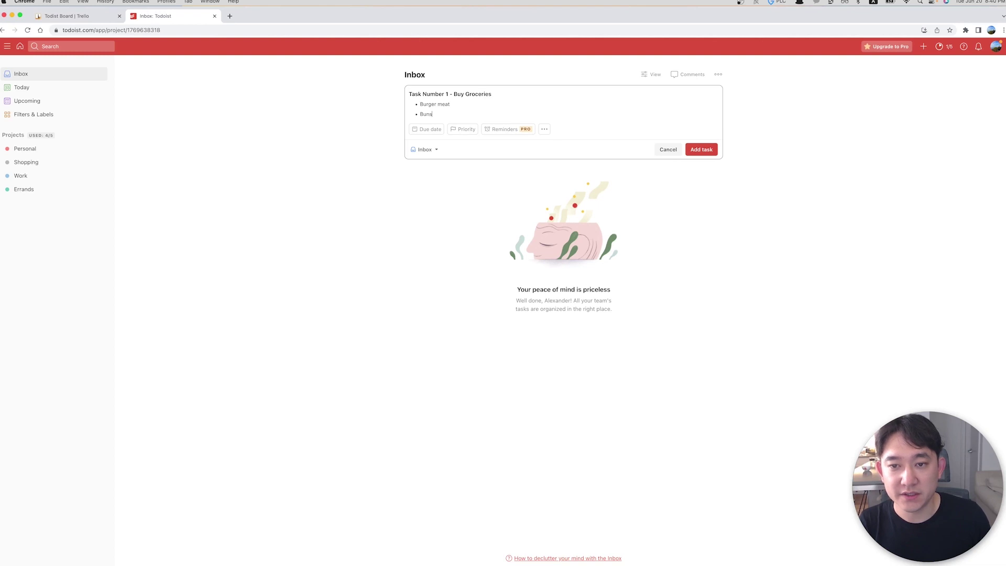
key(Return)
text(Lettuce)
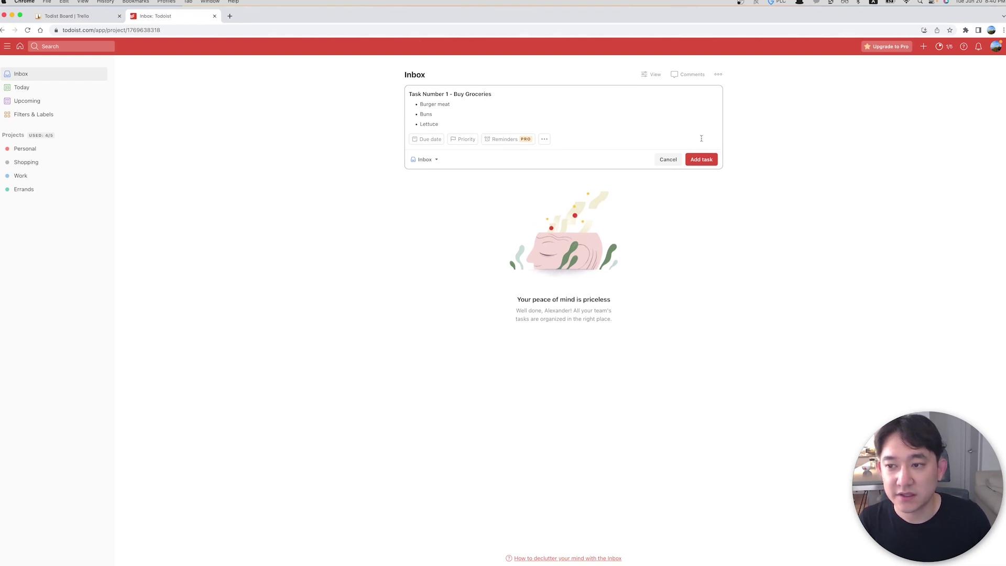
click(701, 160)
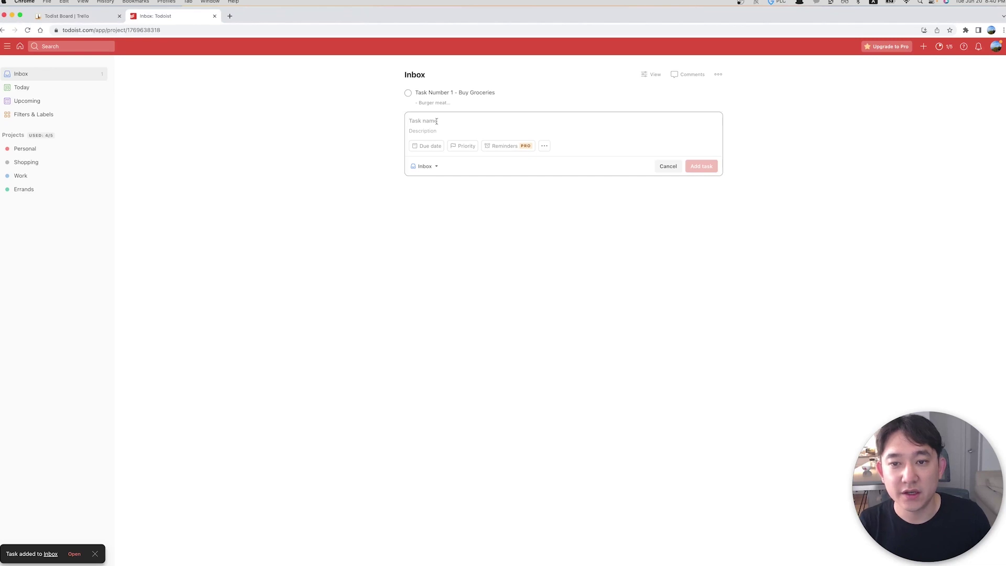
Add a second inbox task "Complete Youtube Video" with the description "Finish recording and editing video", leaving no further task entry open.
text(Complete Youtube Video)
key(Tab)
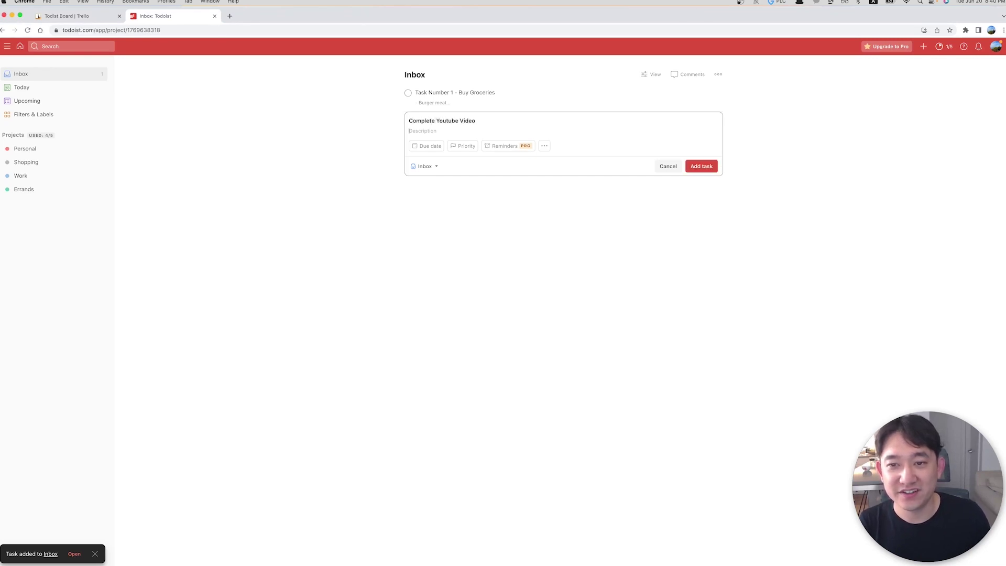
text(Finish recording and ed)
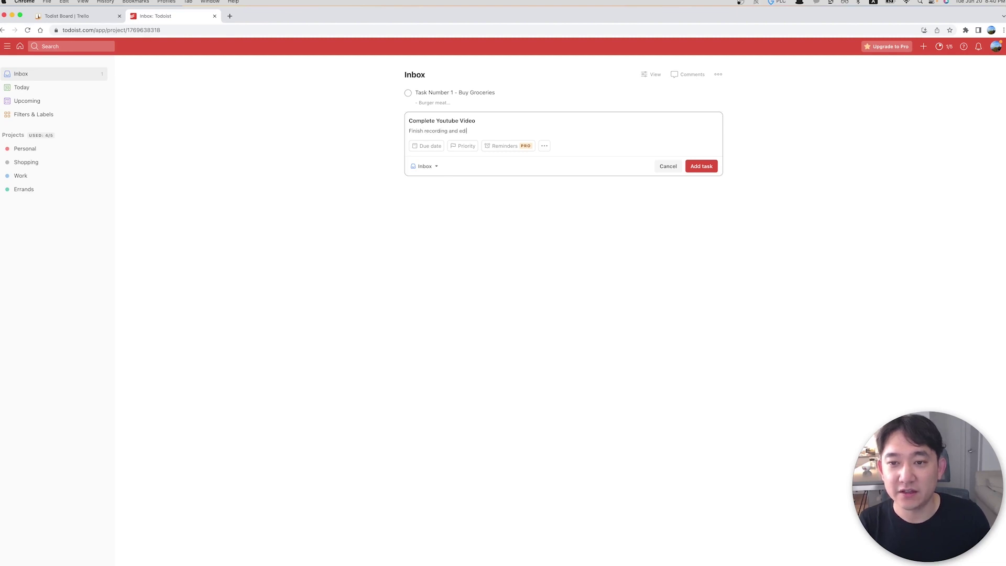
text(iting video)
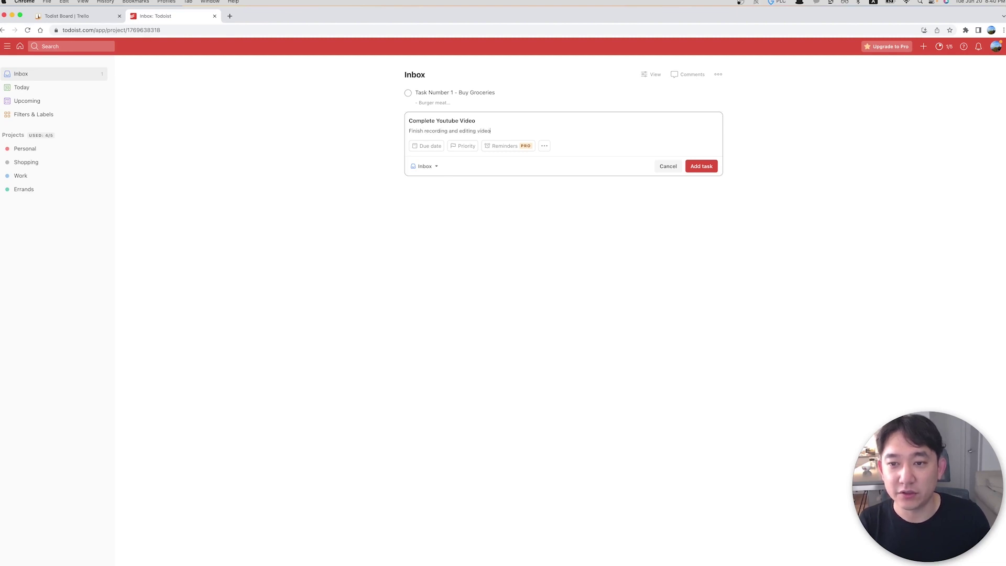
click(699, 166)
click(529, 325)
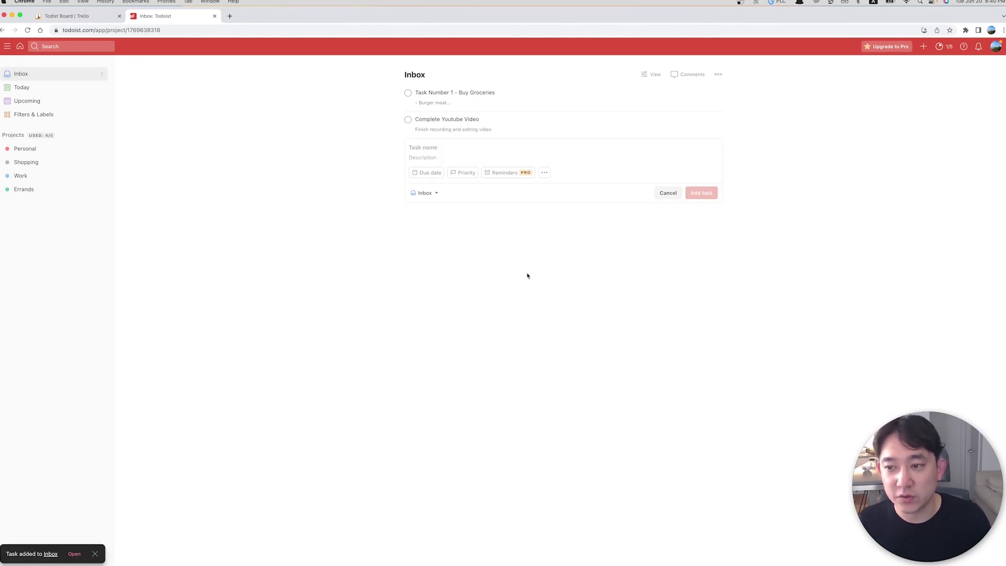
click(668, 193)
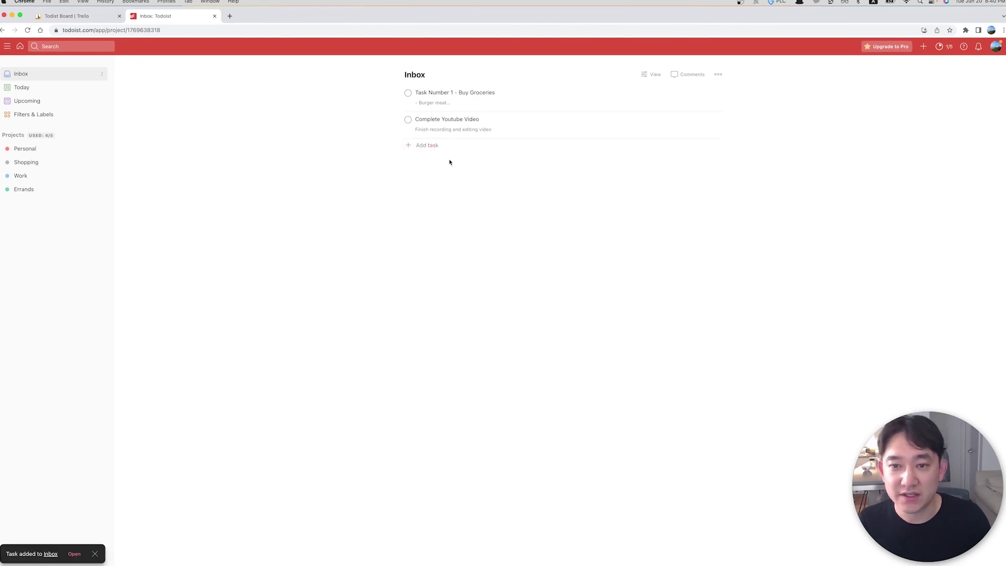
Mark the Complete Youtube Video task as completed and view the details of the Buy Groceries task.
click(408, 120)
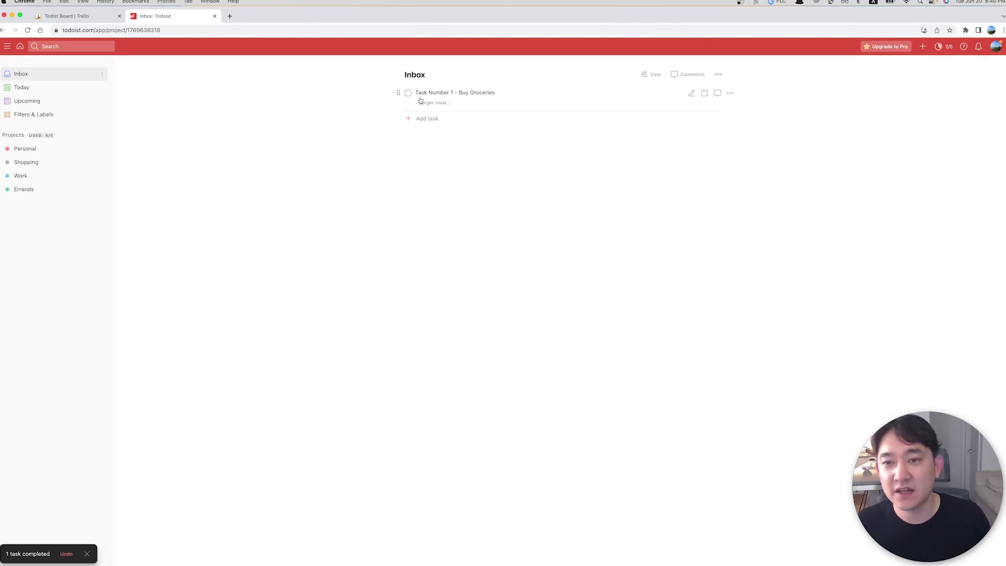
click(438, 96)
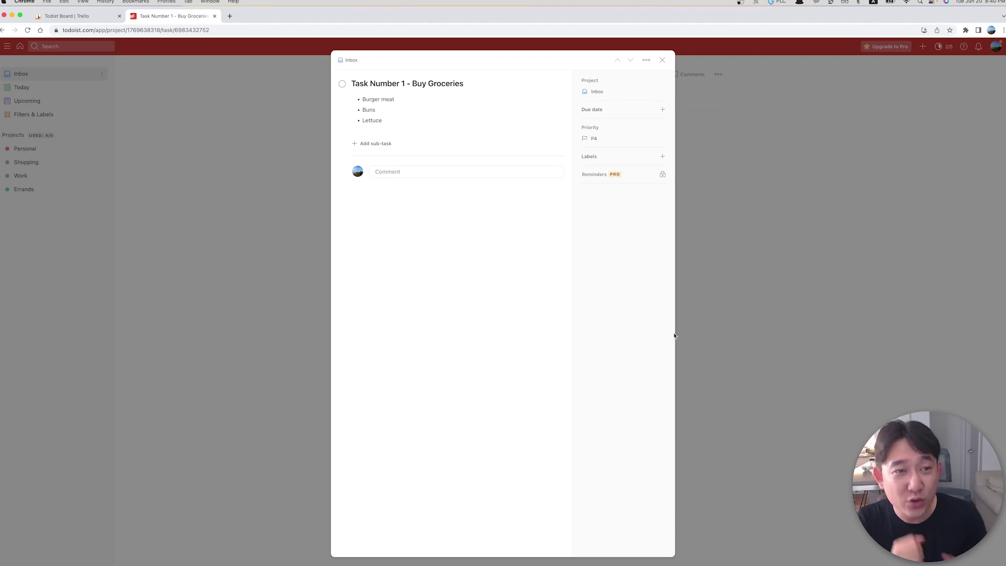
click(905, 122)
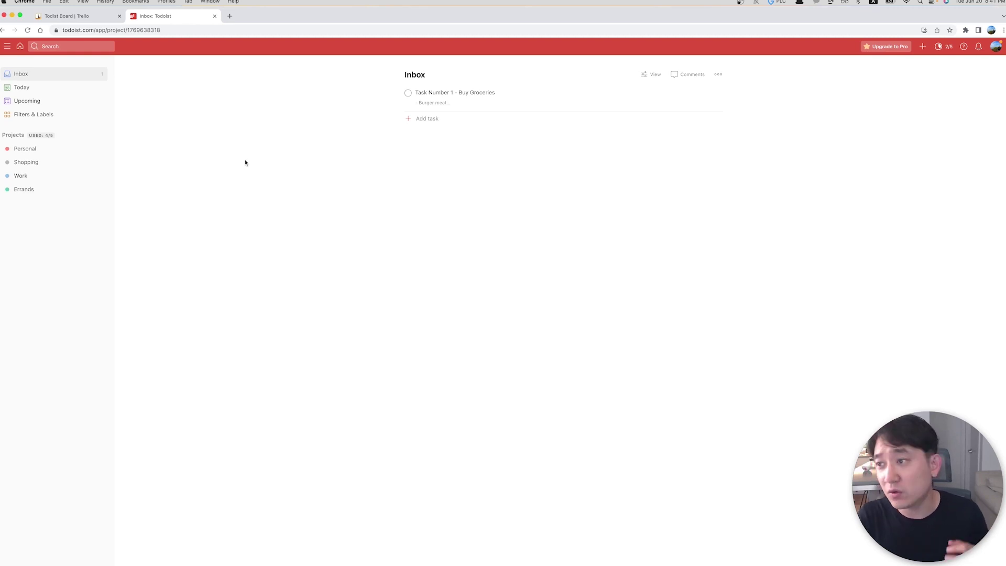
Switch to Trello's Todist Board and open the backlog card "Draw out backend Model via Excalidraw (MongoDB)".
click(101, 20)
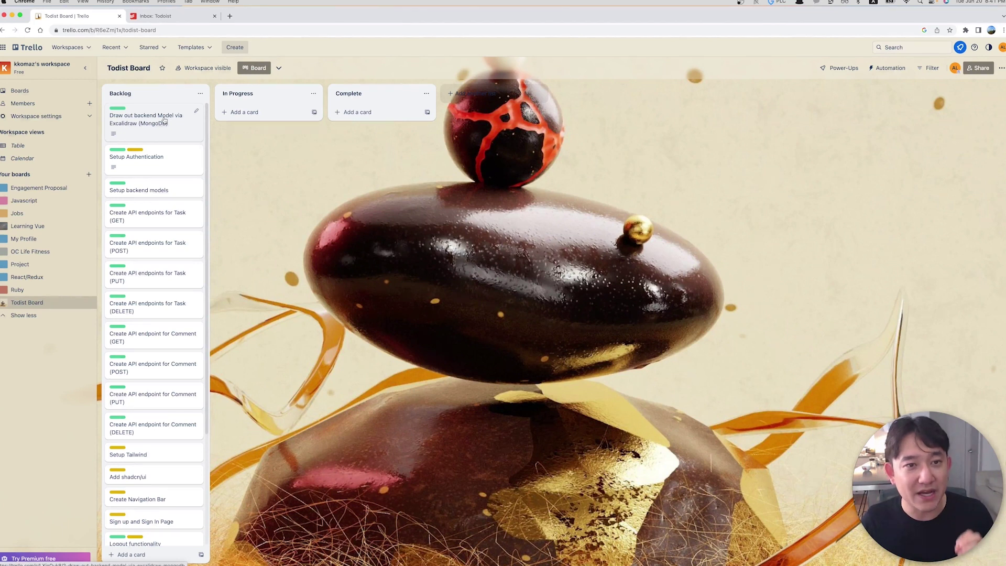
click(164, 119)
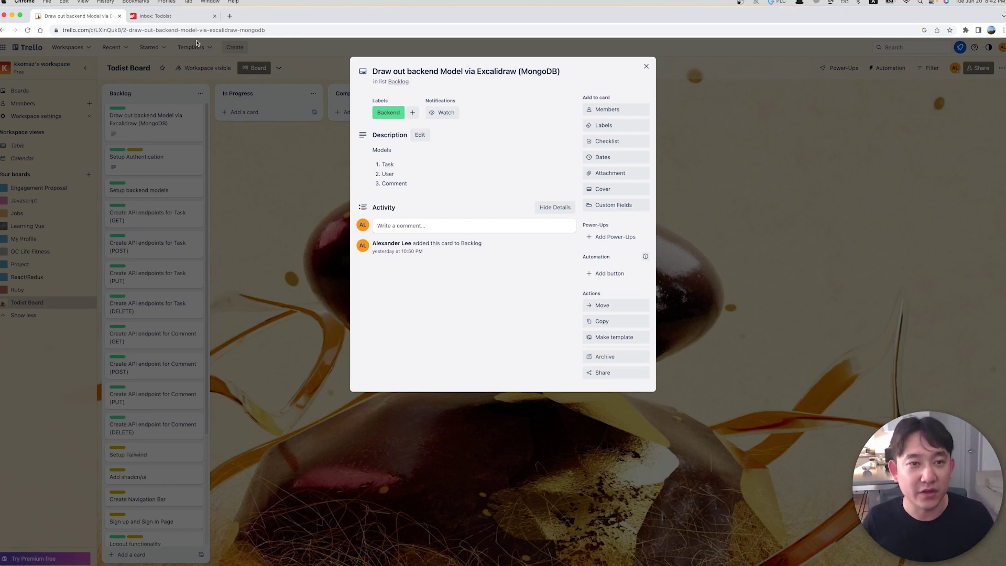
Switch to Todoist and add the comment "I forgot the ketchup" to the Buy Groceries task.
click(186, 22)
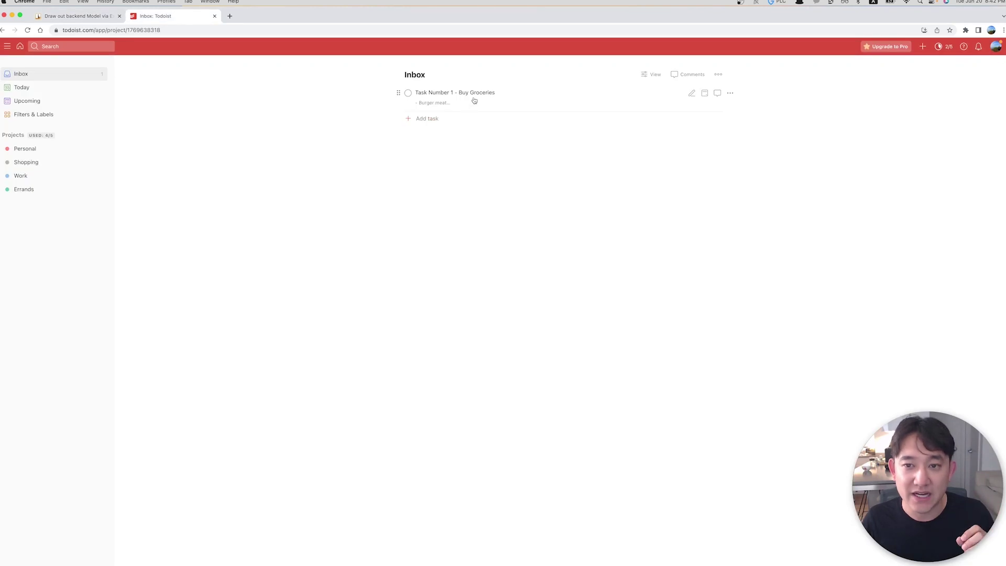
click(474, 99)
click(404, 171)
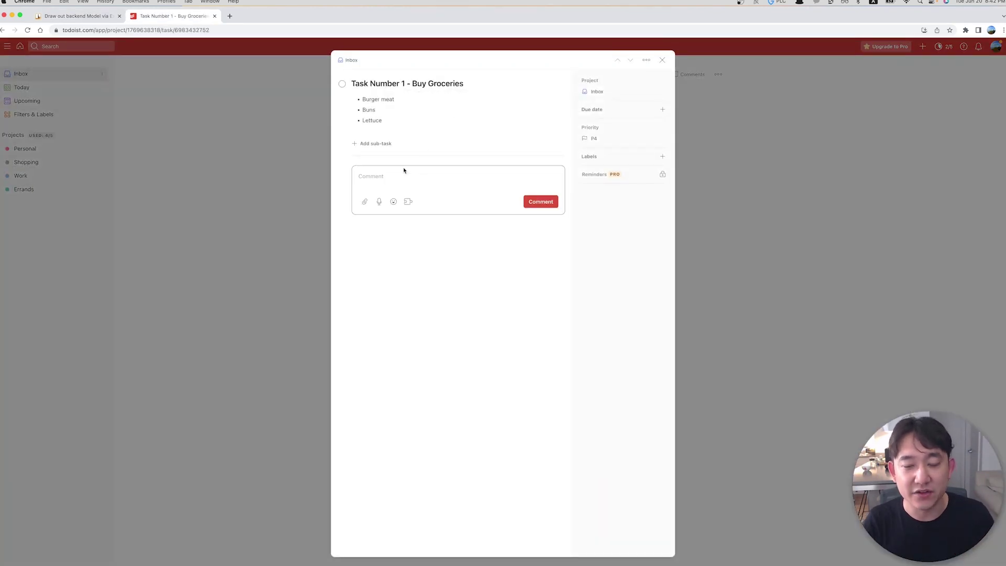
text(I forgot)
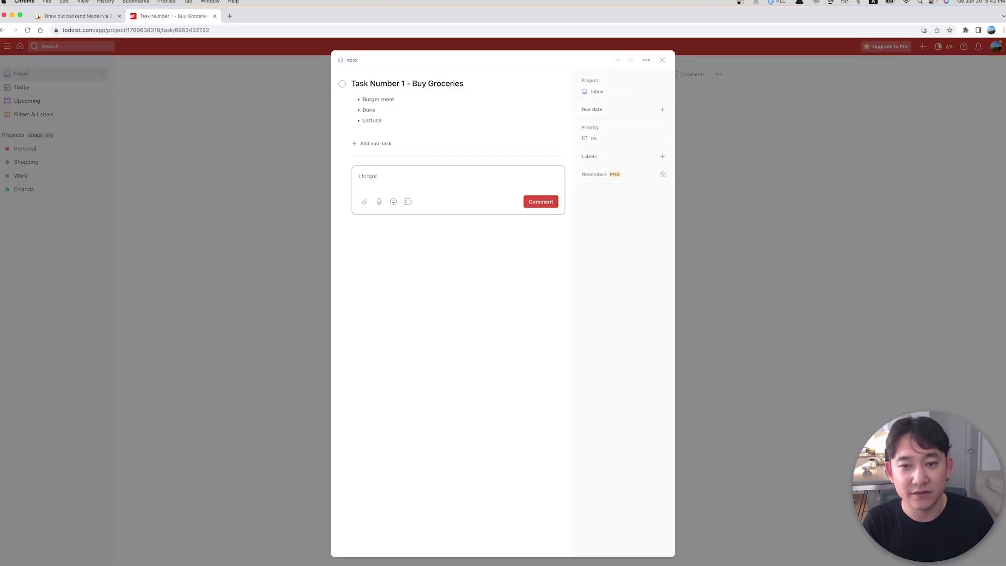
text( the ketchup)
key(Return)
click(269, 310)
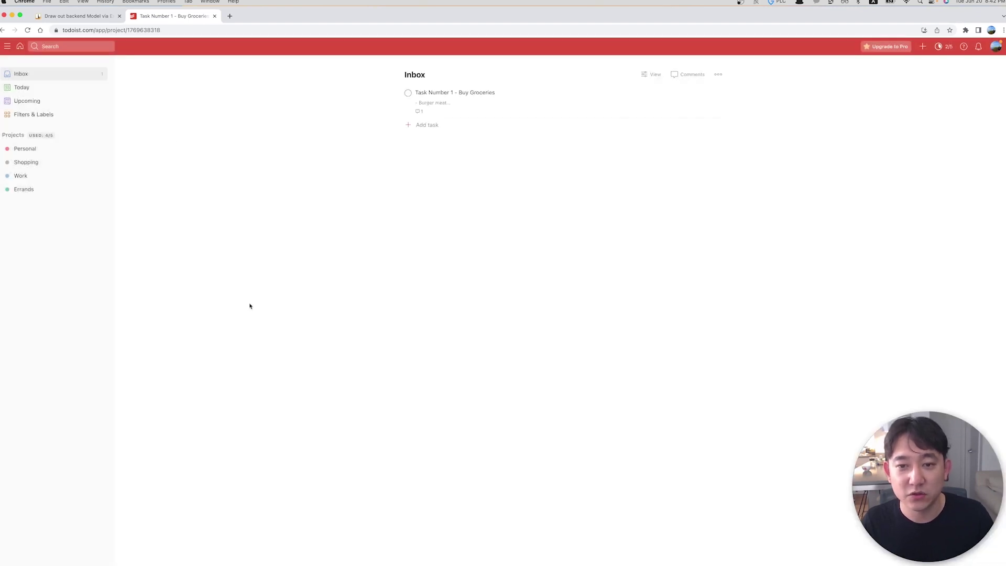
Compare the models listed on the Trello backend card with Todoist's task form, user profile and the comments on the Buy Groceries task.
click(74, 17)
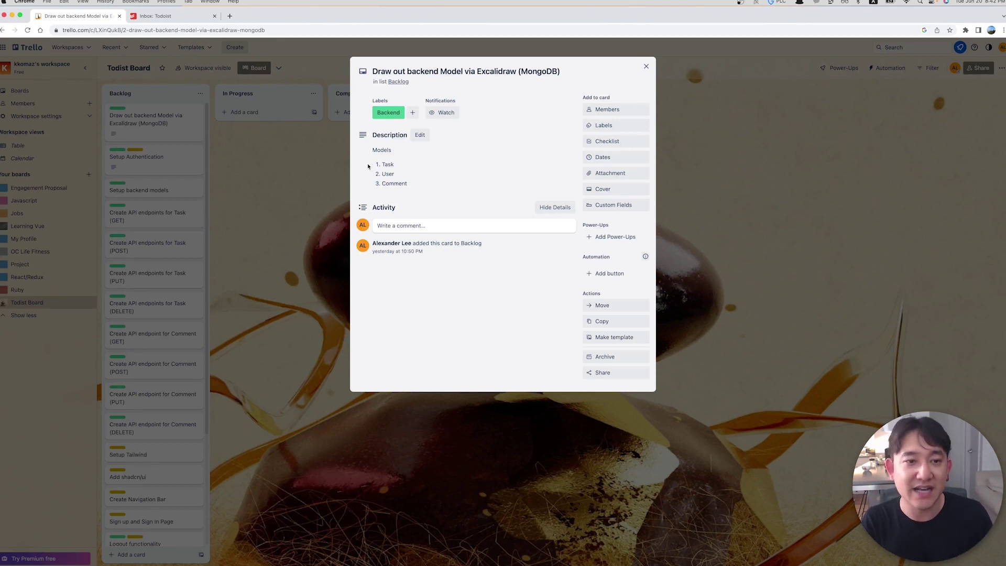
click(168, 16)
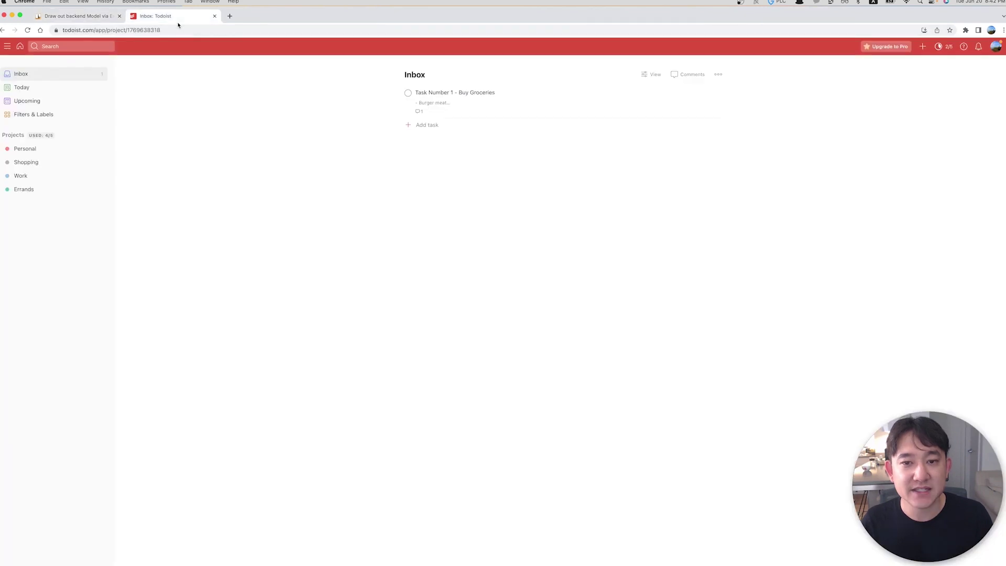
click(409, 124)
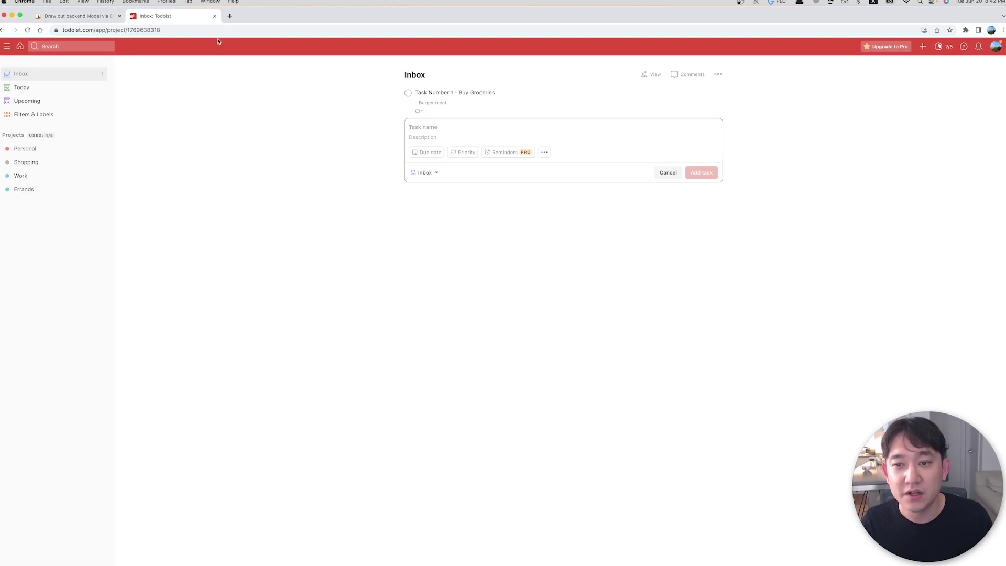
key(super+1)
key(super+2)
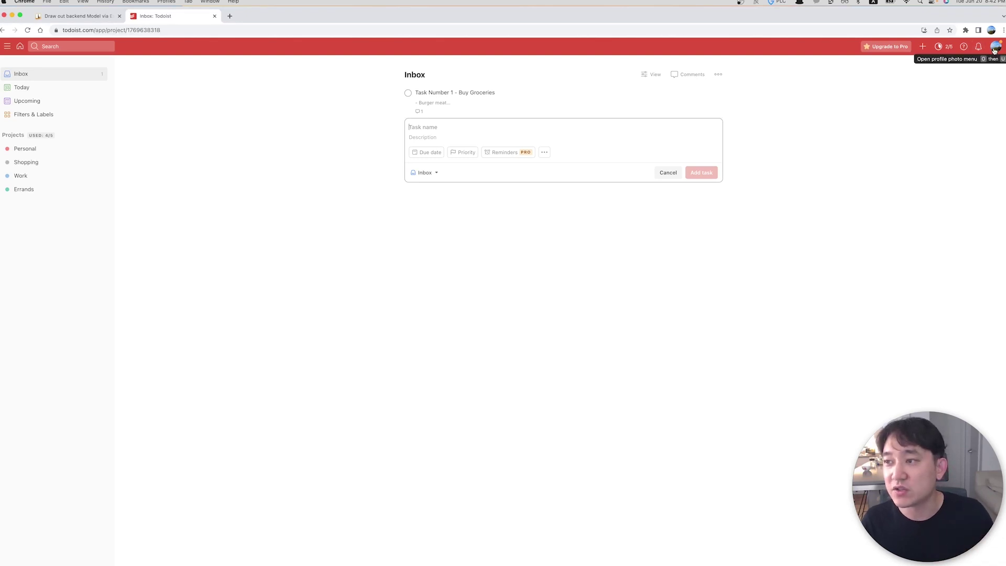
click(84, 15)
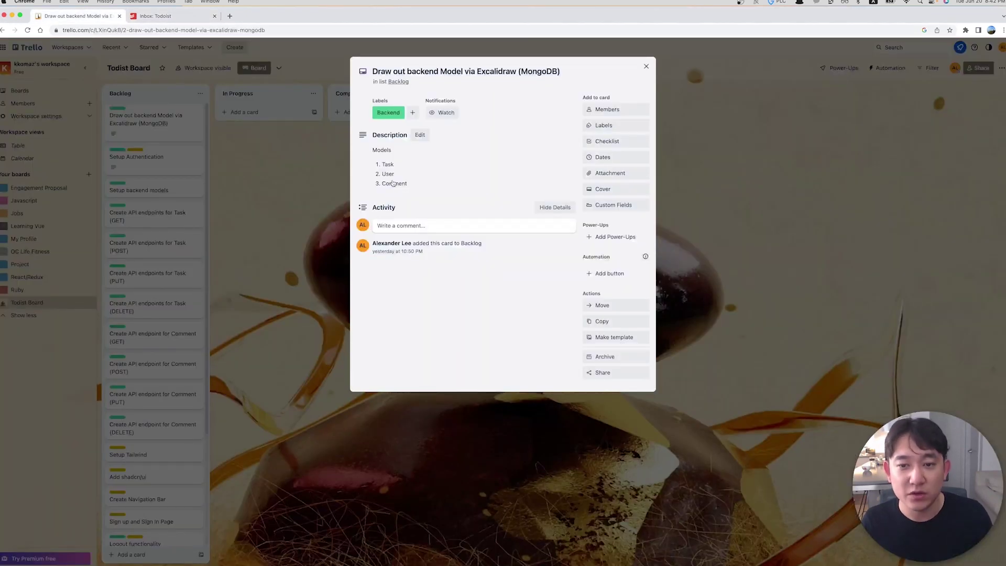
click(159, 19)
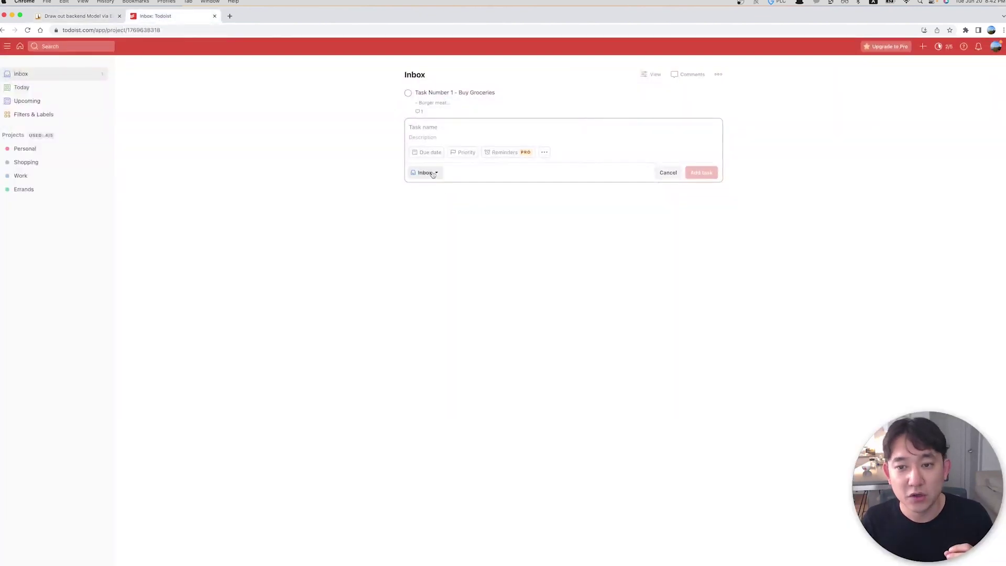
click(435, 113)
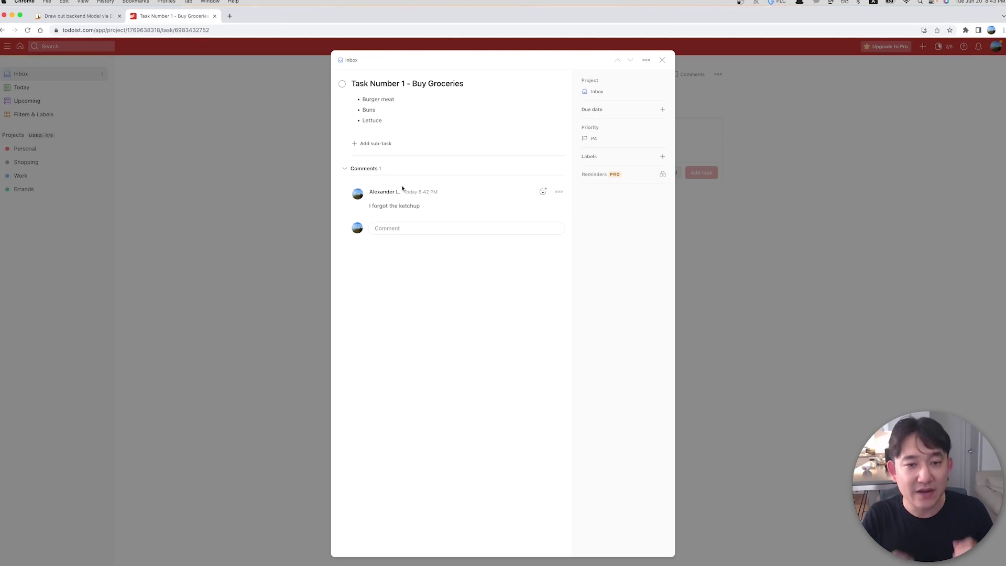
Switch to Trello and move the "Draw out backend Model via Excalidraw (MongoDB)" card through In Progress and Complete, then return it to Backlog.
click(76, 15)
click(273, 203)
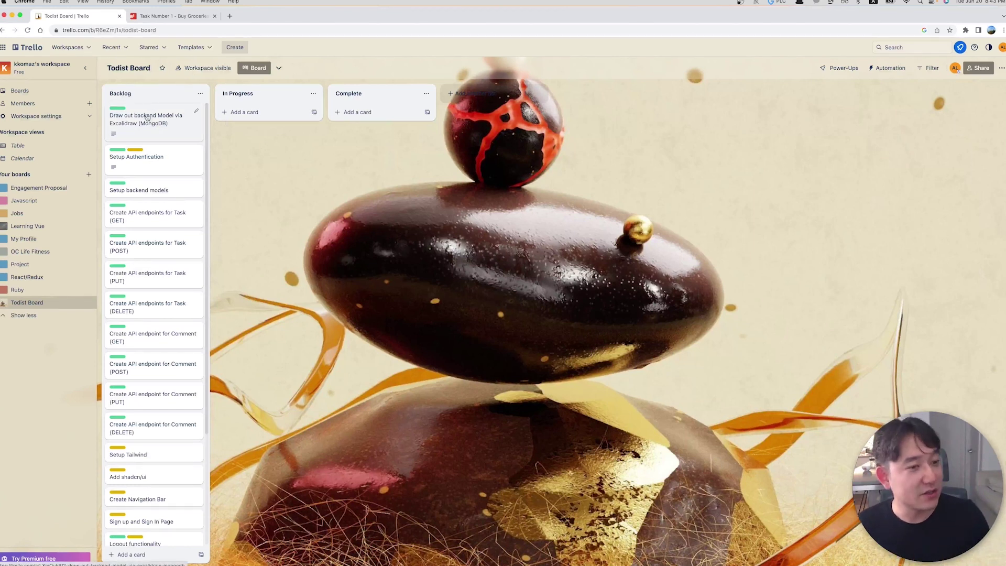
drag(147, 116, 261, 119)
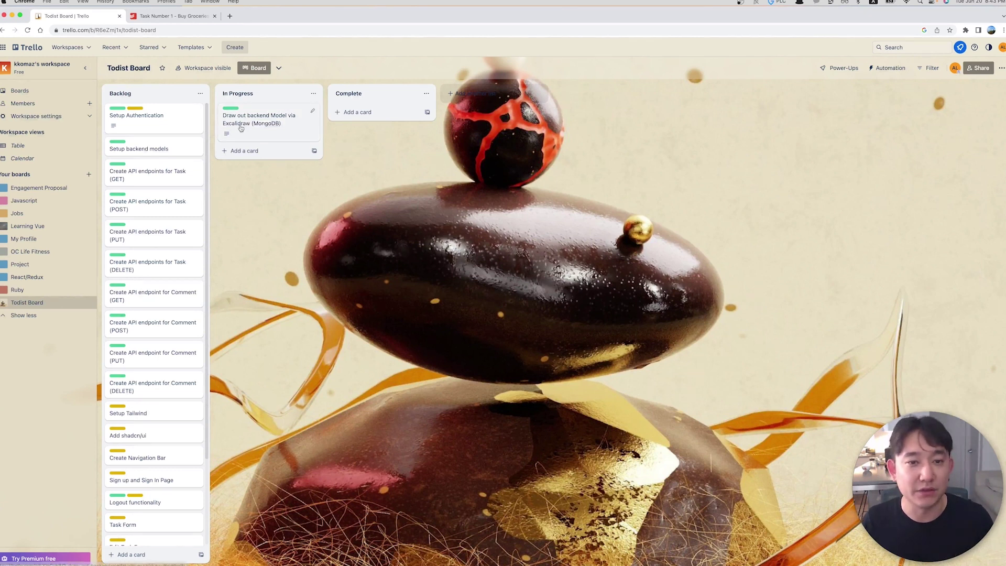
drag(237, 129, 344, 126)
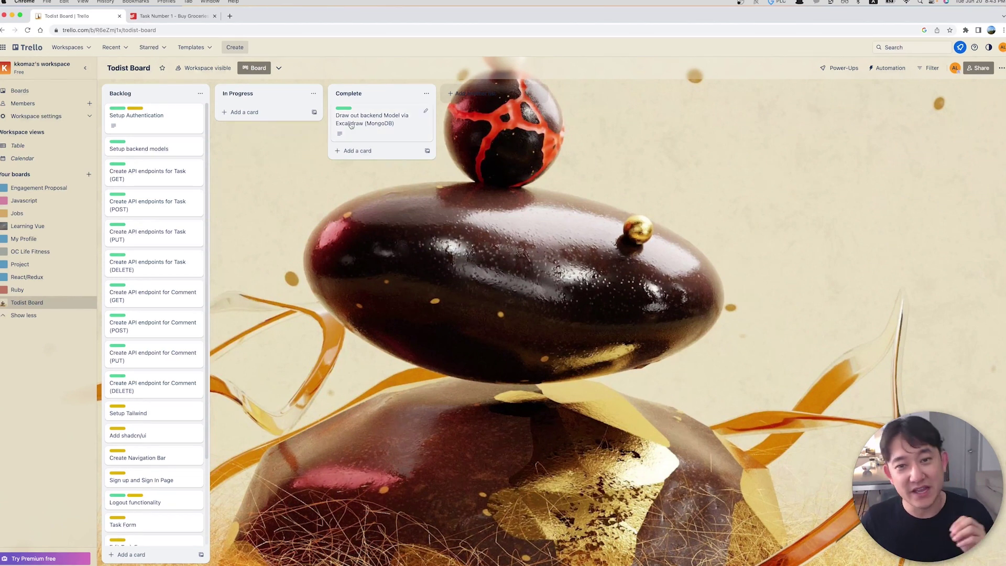
drag(351, 126, 129, 122)
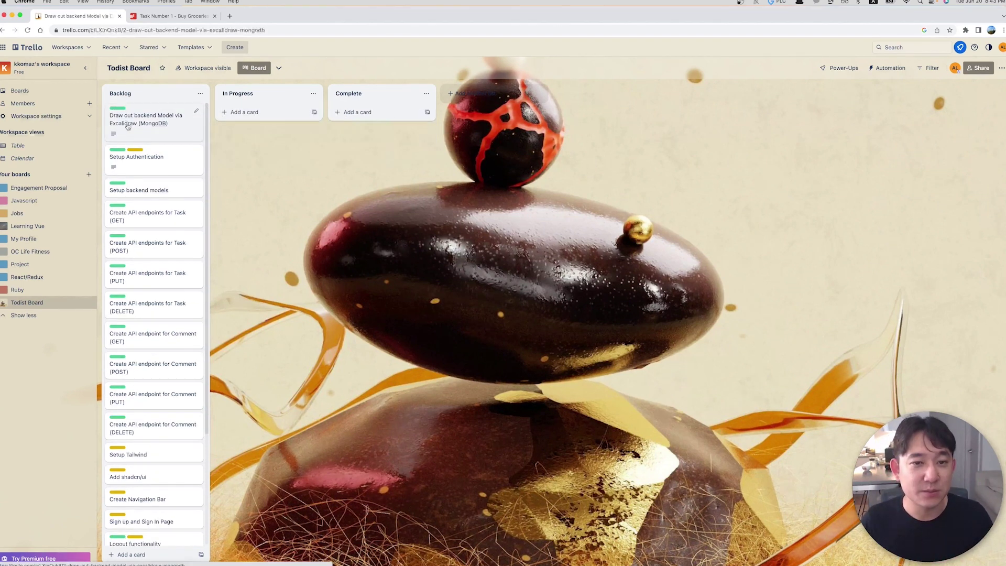
Title the orange label "Misc" from the "Draw out backend Model via Excalidraw (MongoDB)" card and close the card.
click(136, 119)
click(597, 124)
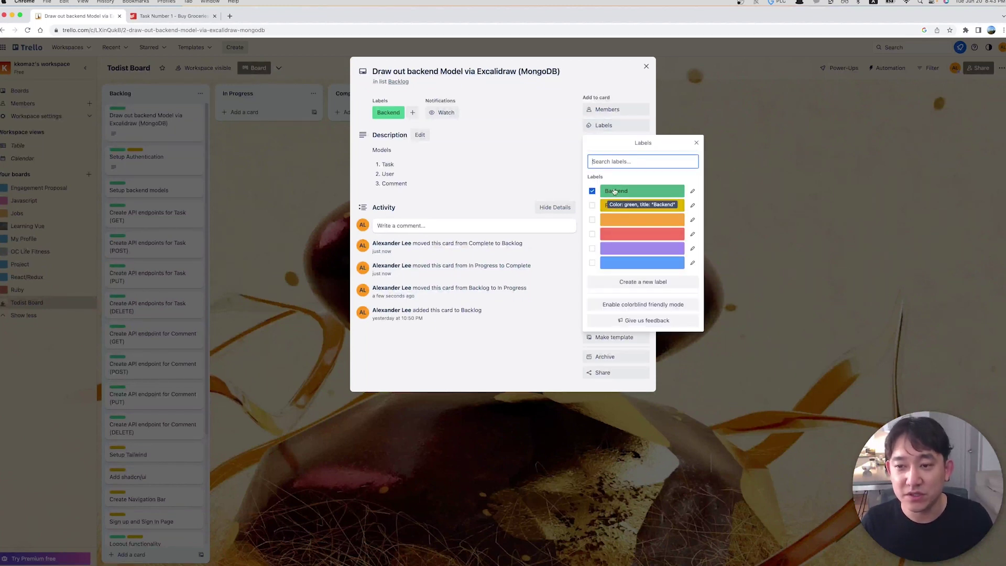
click(617, 222)
click(634, 222)
text(Misc)
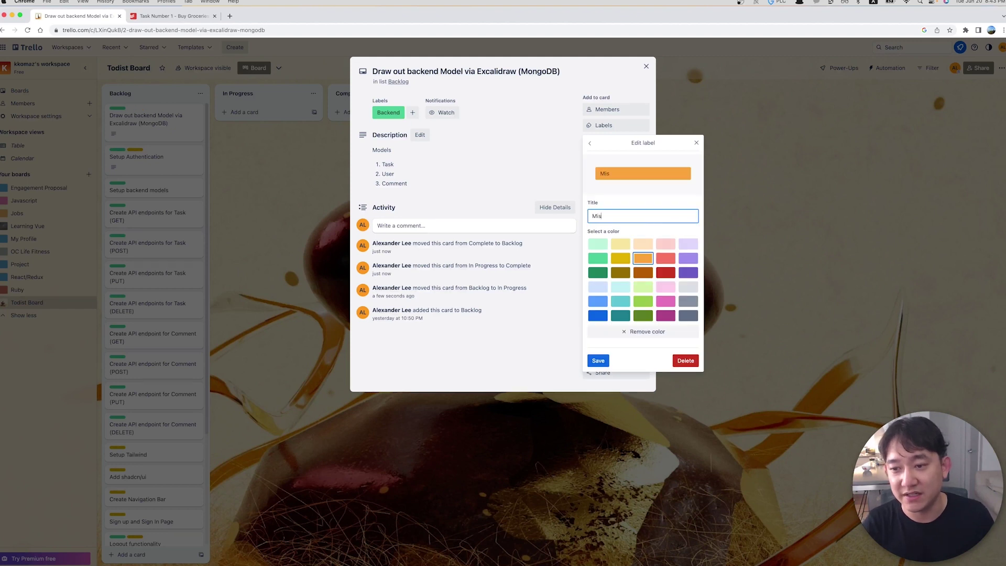
click(598, 360)
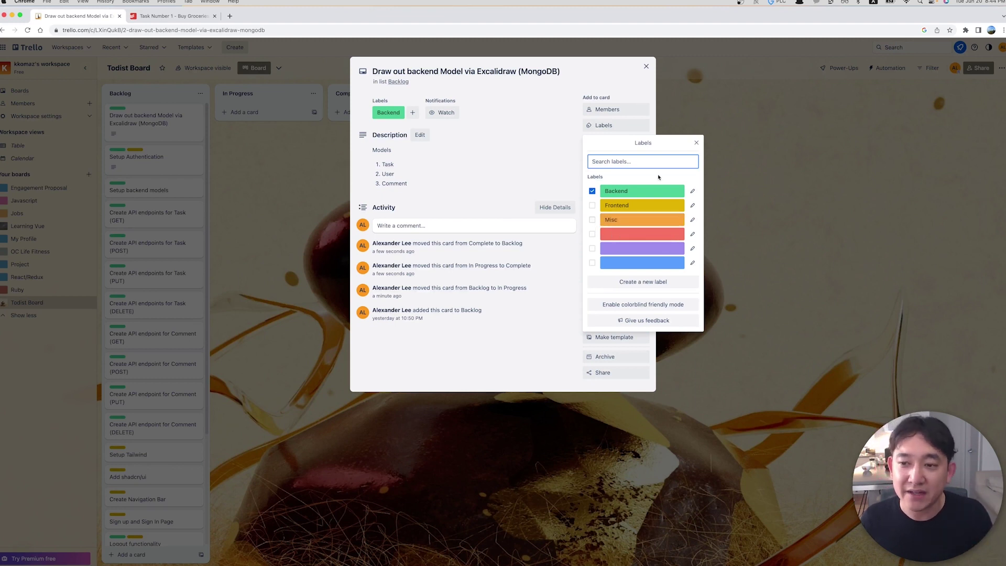
click(727, 185)
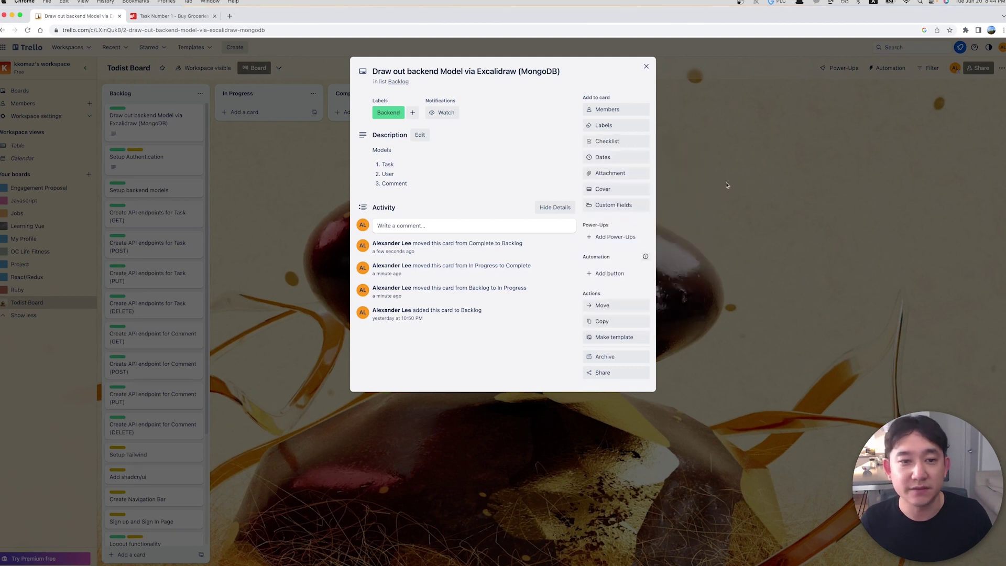
click(330, 160)
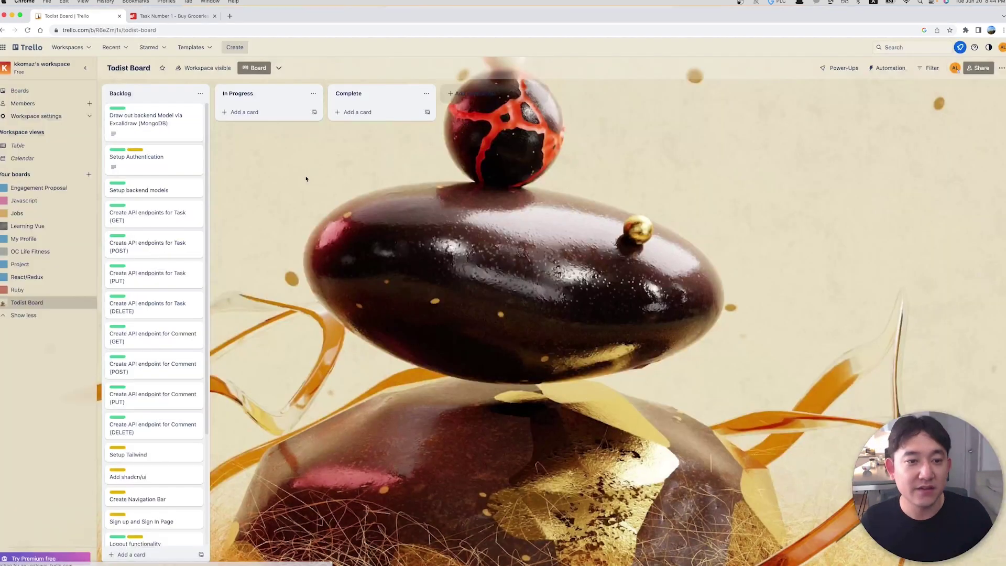
View the Setup Authentication card's details, and move the Excalidraw backend model card and the Setup Authentication card to Complete.
click(132, 167)
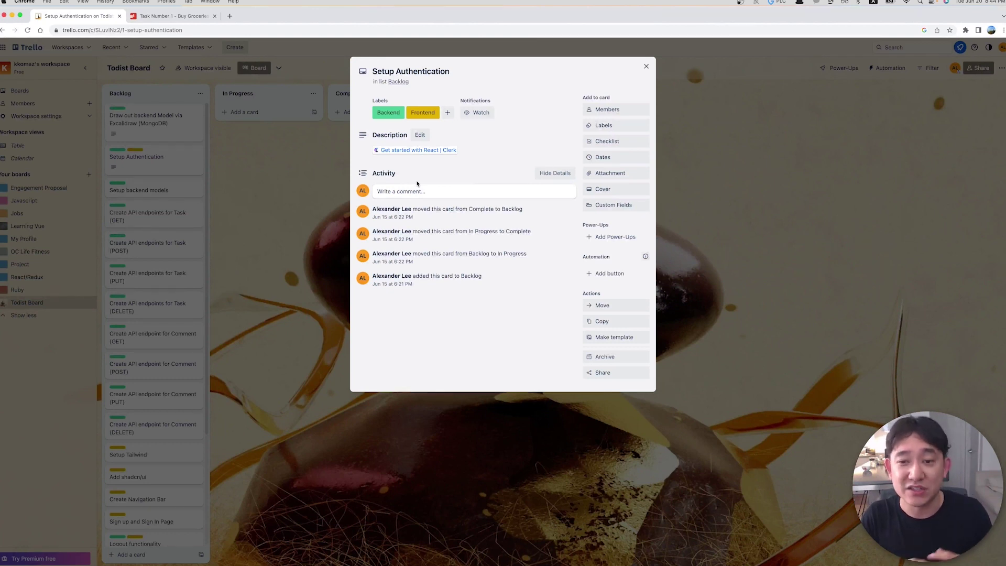
click(303, 187)
drag(145, 122, 300, 124)
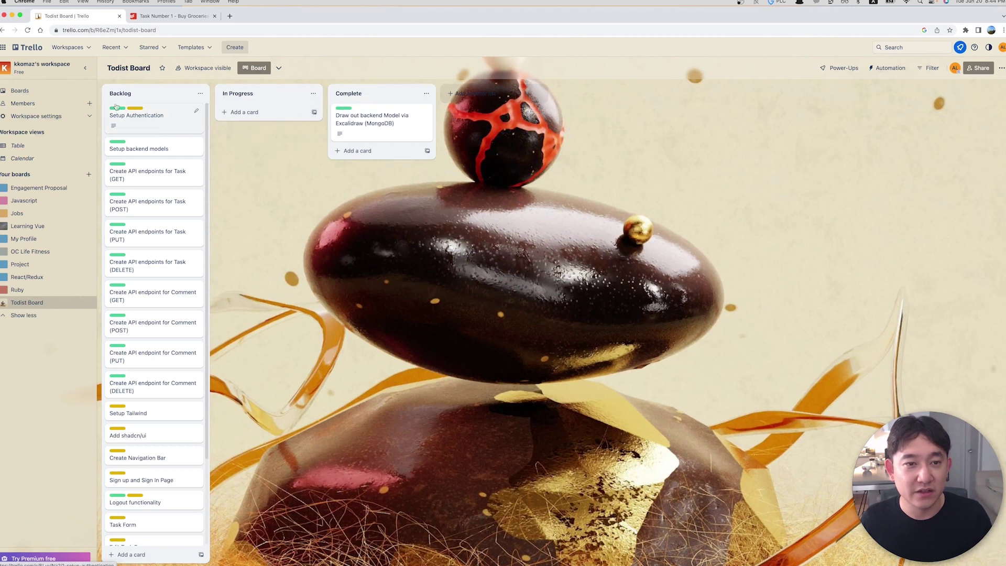
drag(149, 116, 264, 117)
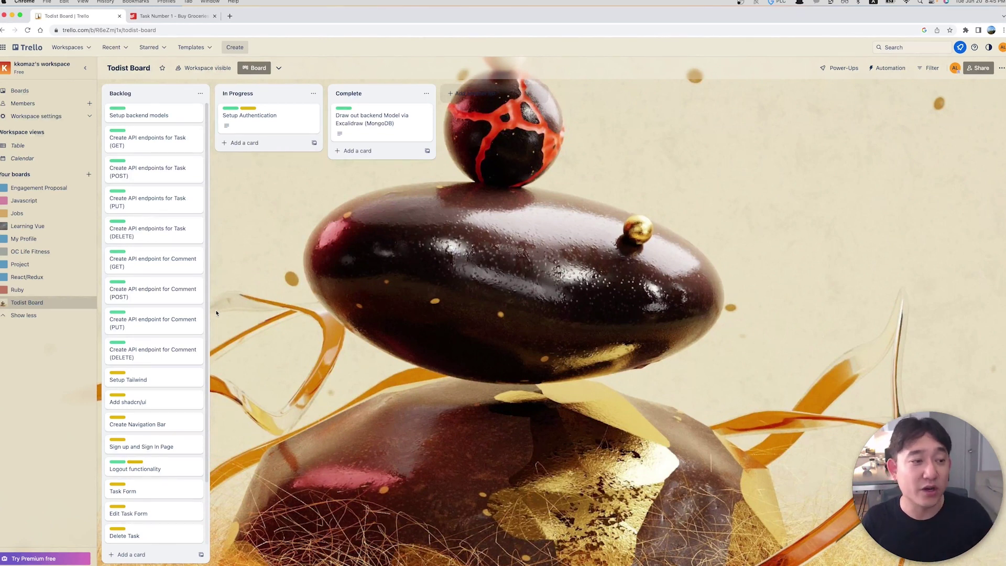
drag(234, 118, 356, 158)
Move Setup backend models to Complete and the four Task API endpoint cards (GET, POST, PUT, DELETE) to In Progress.
drag(157, 116, 280, 131)
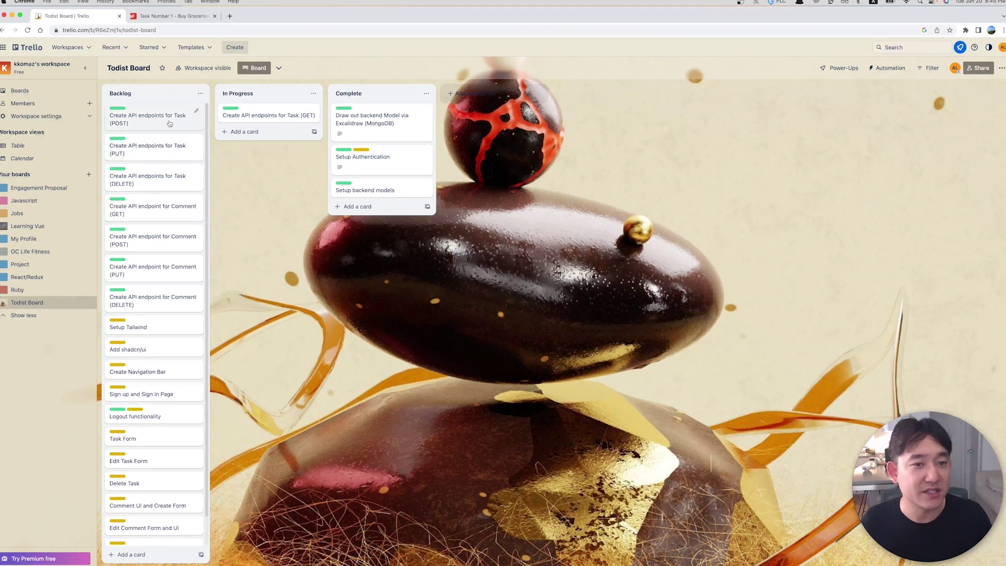
drag(152, 118, 267, 137)
drag(158, 117, 251, 194)
drag(126, 128, 158, 118)
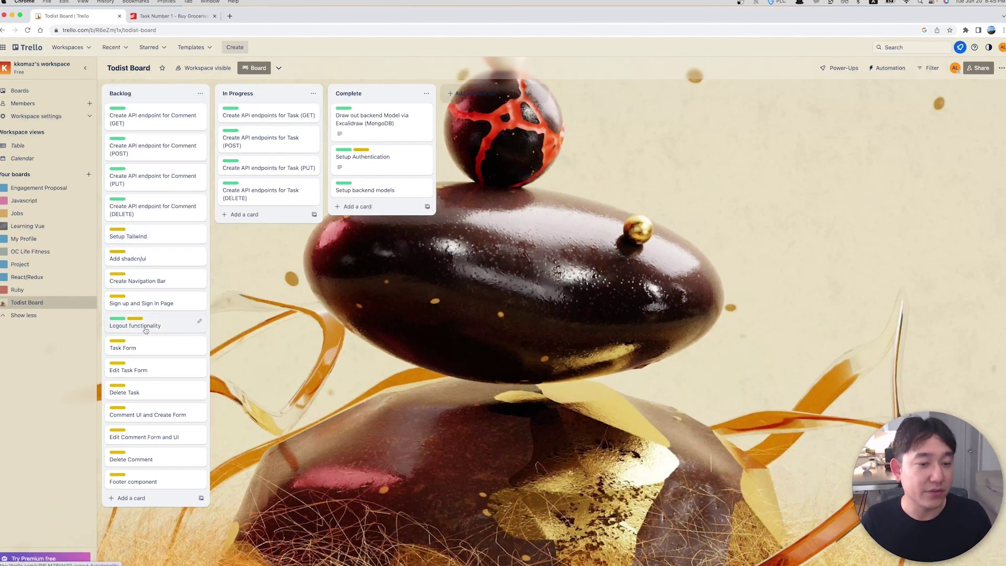
Move the Task Form, Edit Task Form, Delete Task and Setup Tailwind cards from Backlog to In Progress, with Setup Tailwind above Task Form.
drag(148, 349, 267, 220)
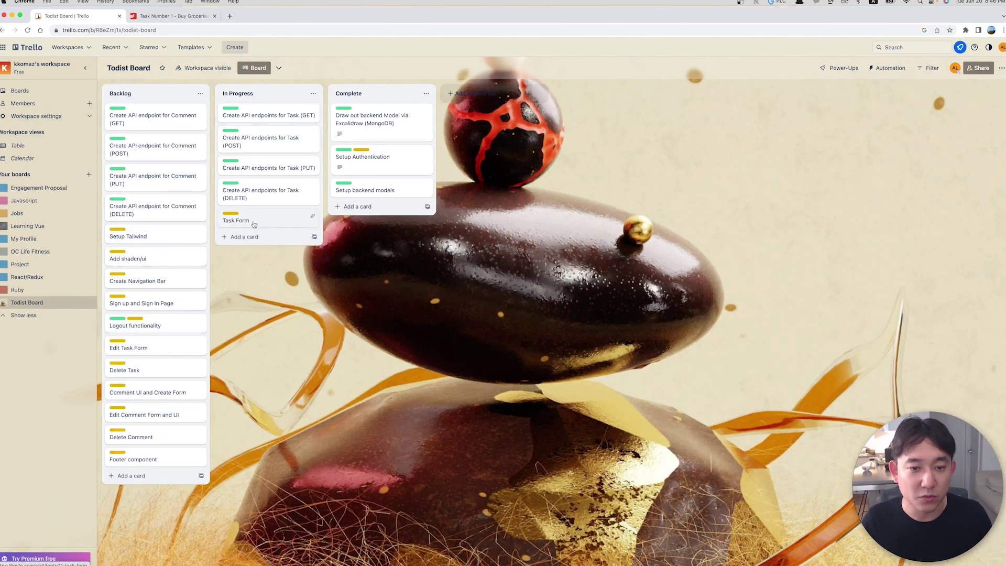
drag(129, 348, 246, 263)
drag(129, 265, 254, 228)
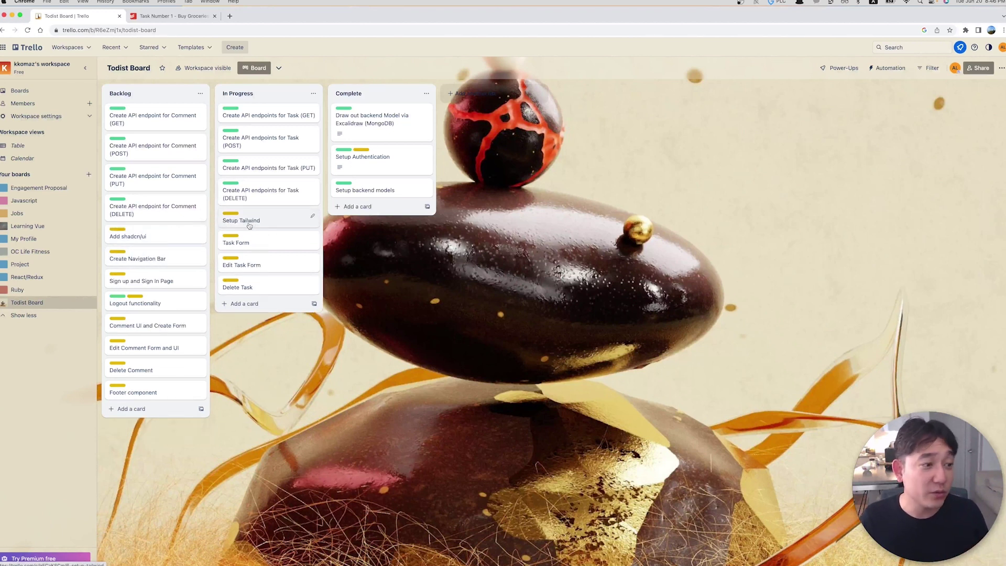